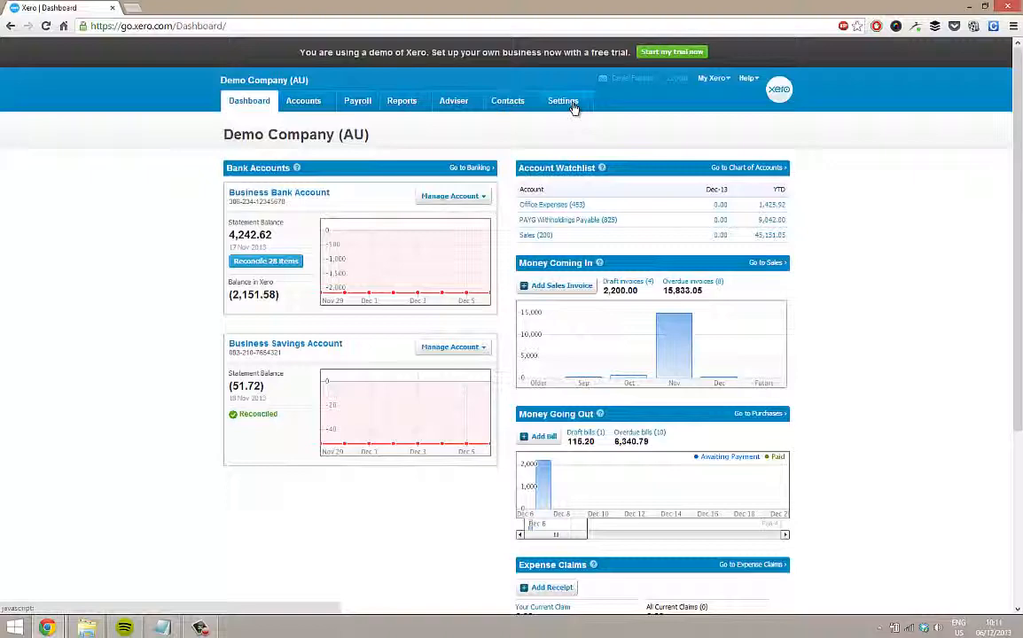
Open the organisation's Tracking settings and hide the Getting Started With Tracking guide.
left_click(574, 106)
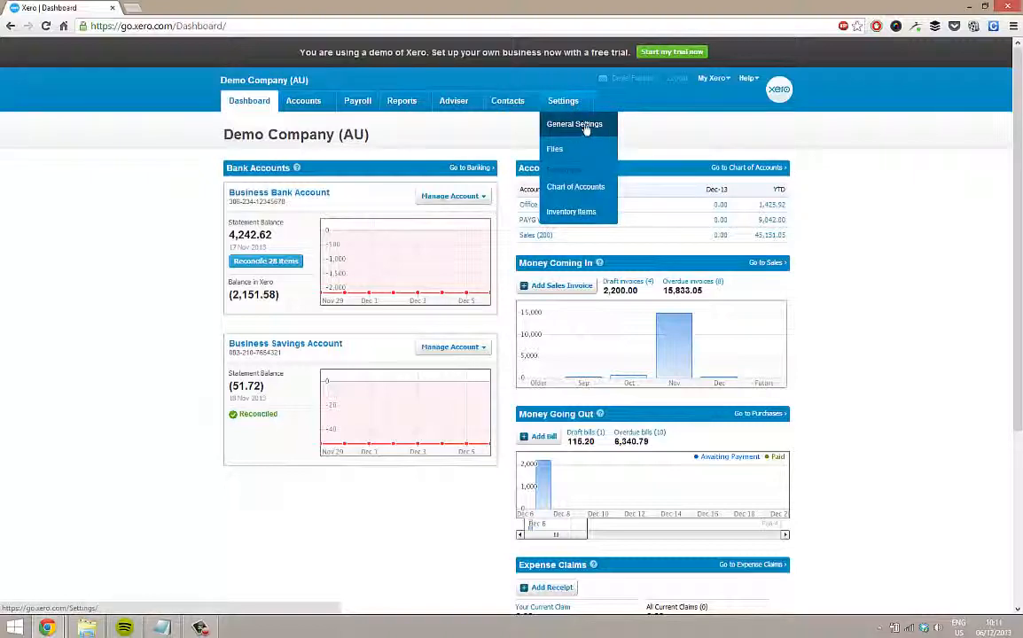
left_click(585, 127)
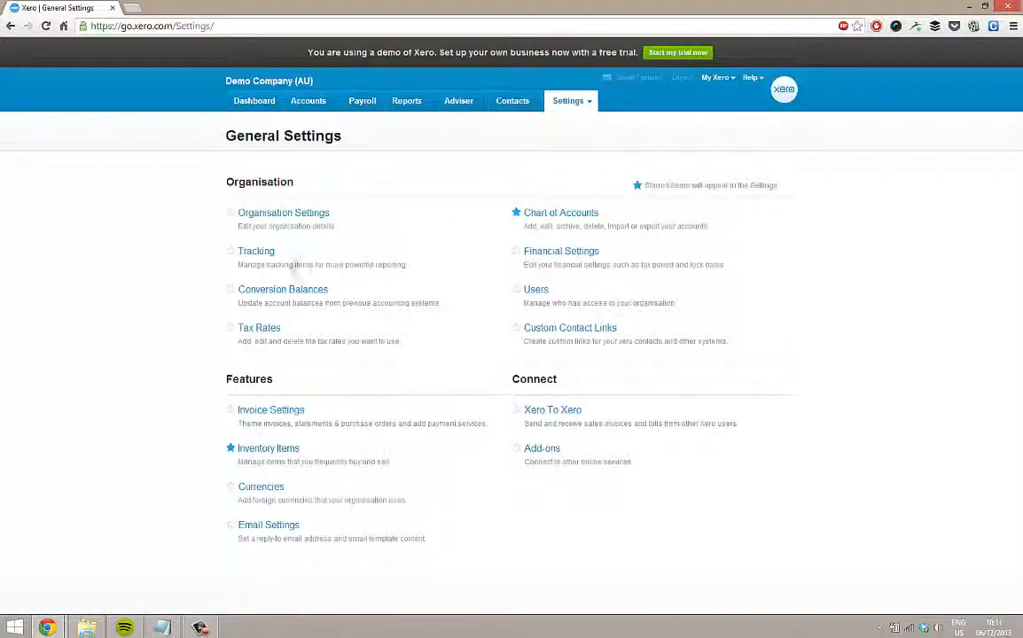
left_click(260, 253)
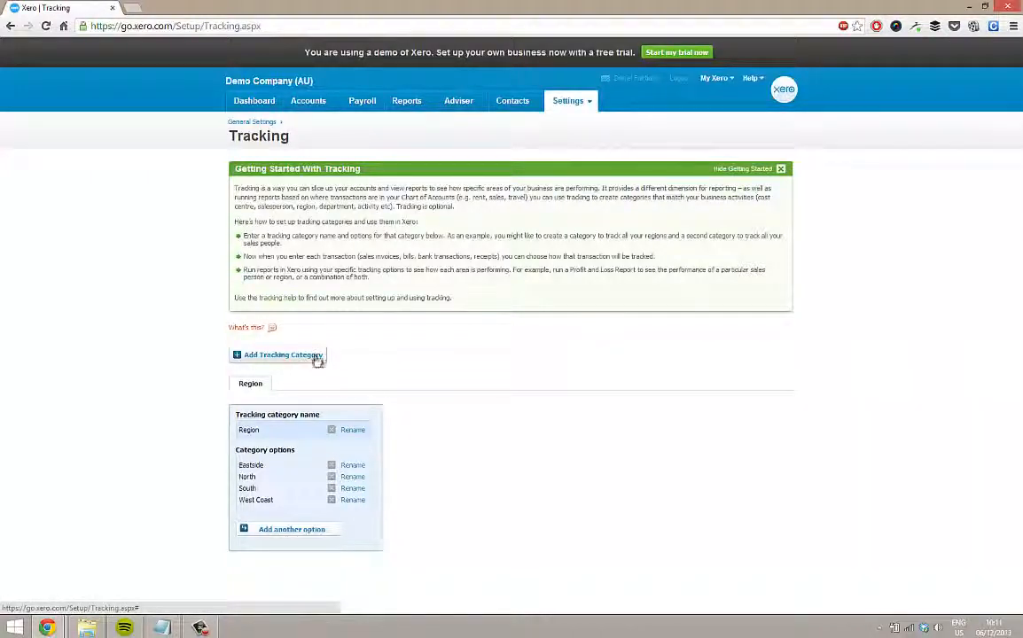
left_click(742, 168)
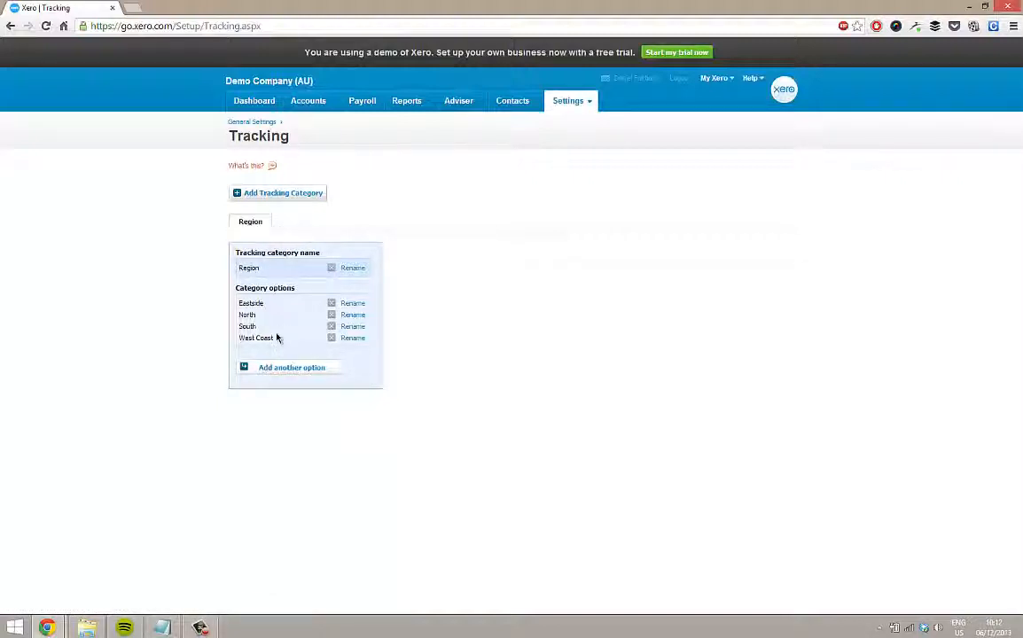
Add and save a tracking category named Office with the options Melbourne Office and Sydney Office.
left_click(288, 196)
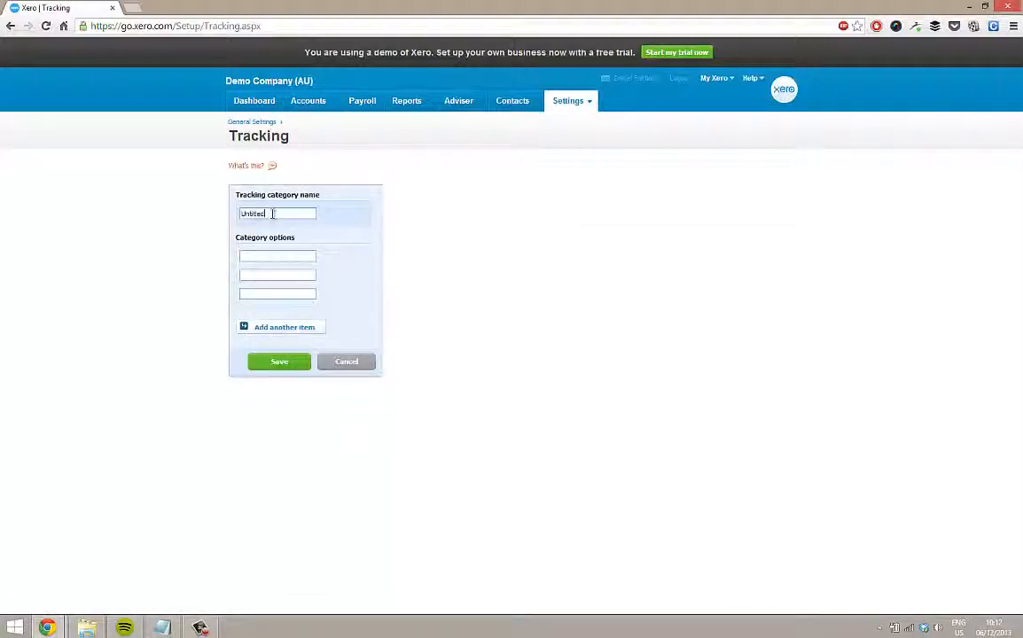
left_click_drag(273, 214, 227, 215)
type("Offic")
type("e Of")
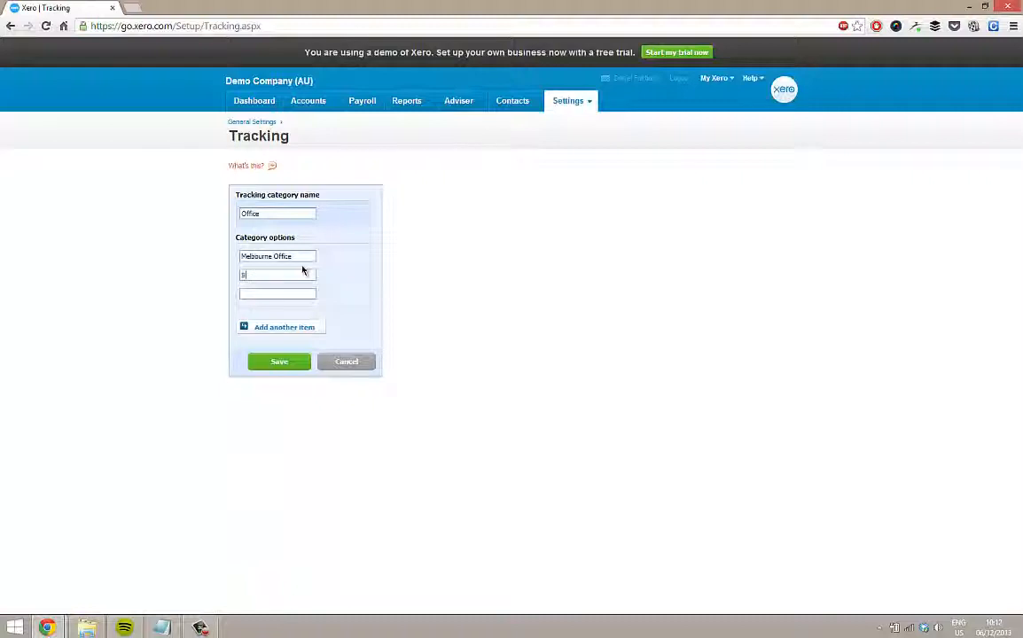
type("Sydney Office")
left_click(279, 363)
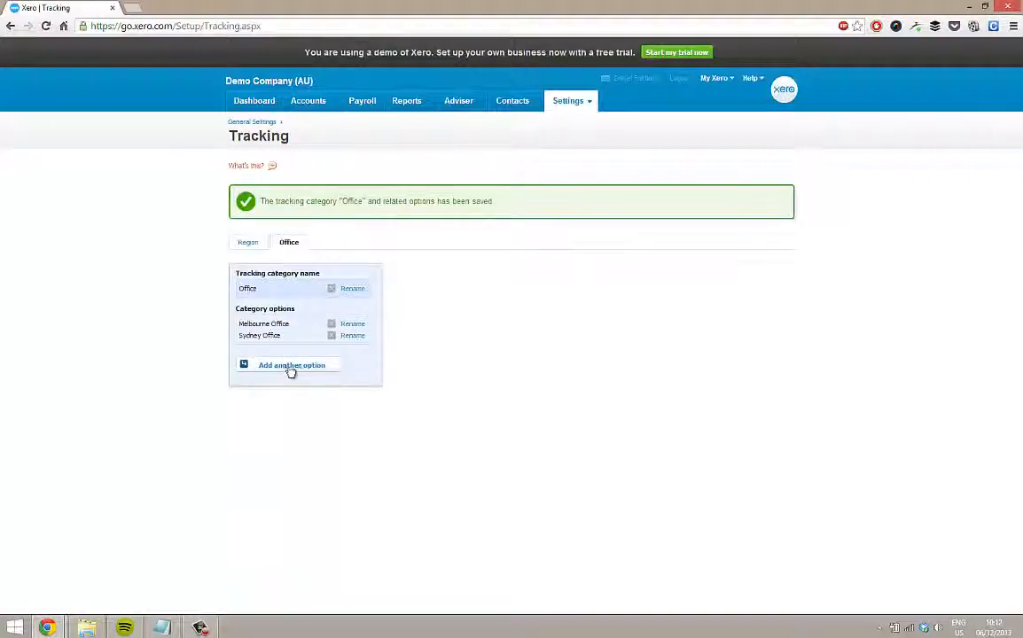
Create a new sales invoice to Other Sundries with 6 Dec 2013 as both the date and due date.
left_click(568, 101)
mouse_move(321, 105)
left_click(321, 149)
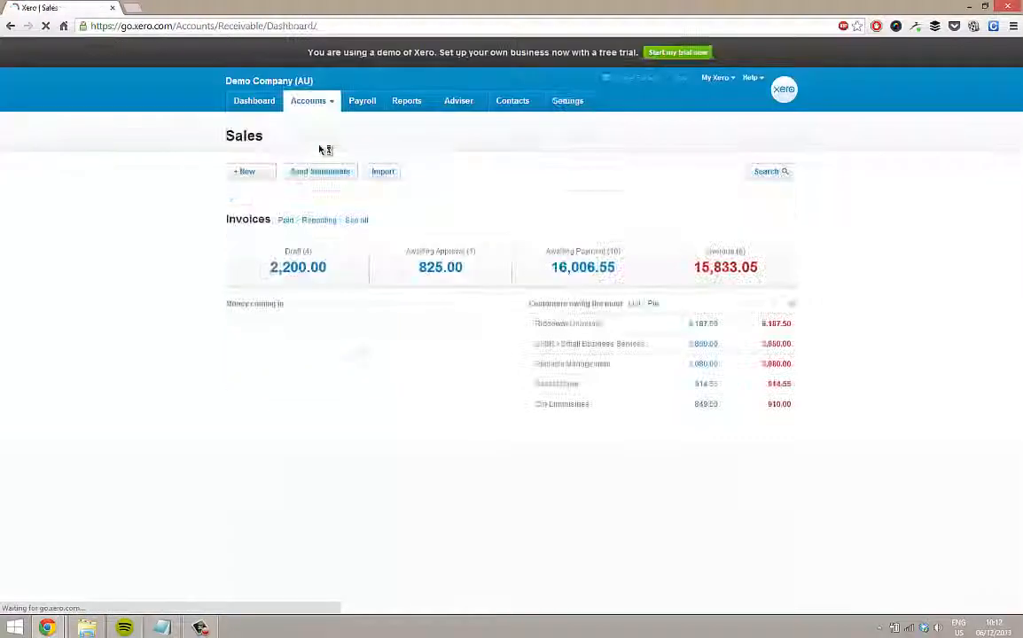
left_click(245, 173)
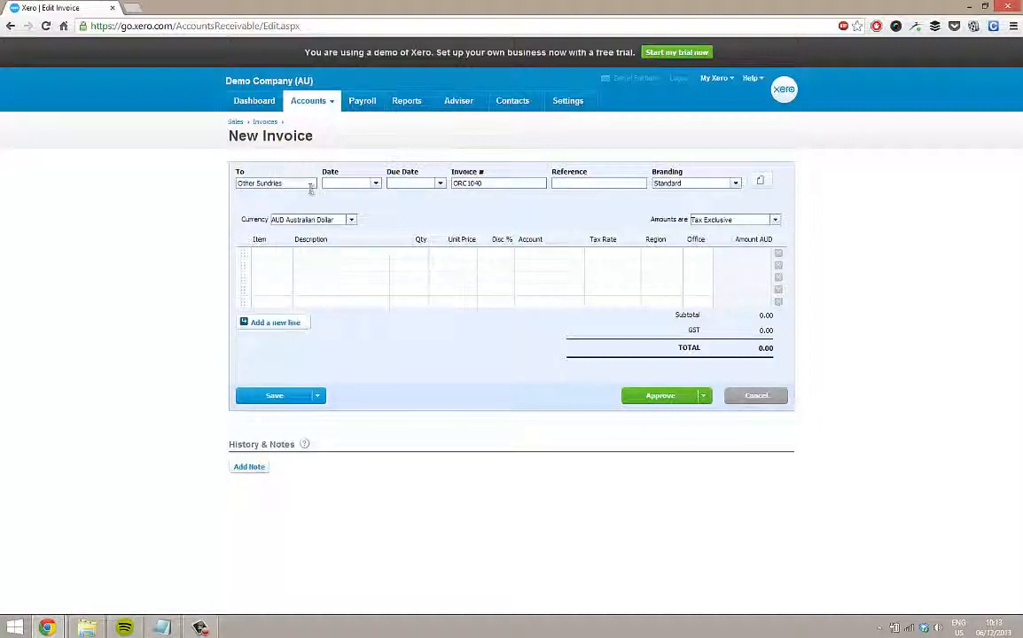
type("6")
key("Tab")
key("Tab")
key("Tab")
key("Tab")
key("Tab")
key("Tab")
Fill the first invoice line with Example Sales Item, quantity 1, unit price 100 and account 200 - Sales.
left_click(321, 254)
type("E")
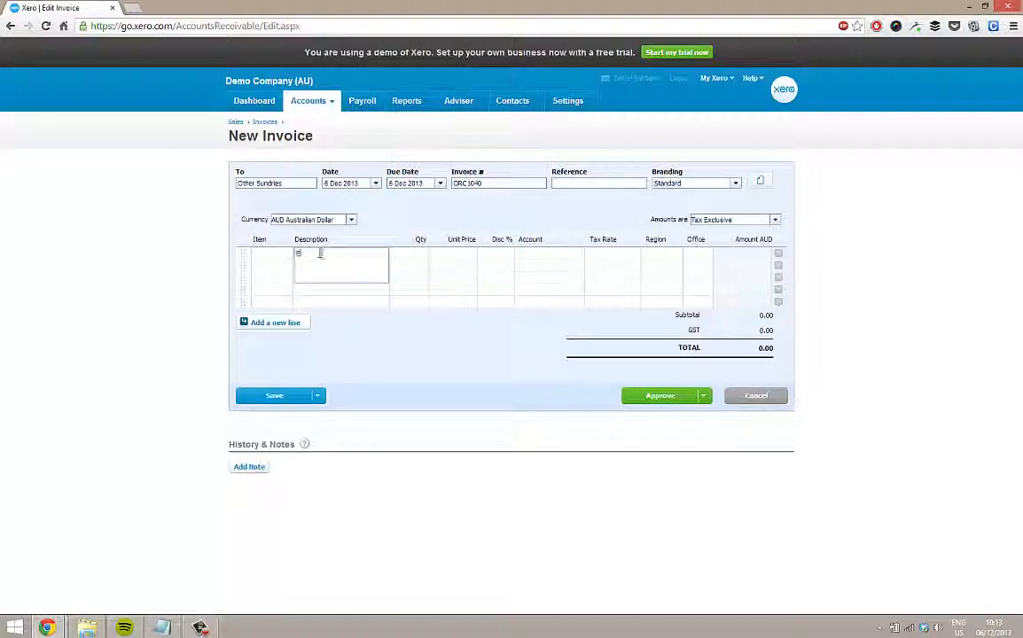
type("xample Sales Item")
key("Tab")
type("1")
key("Tab")
type("100")
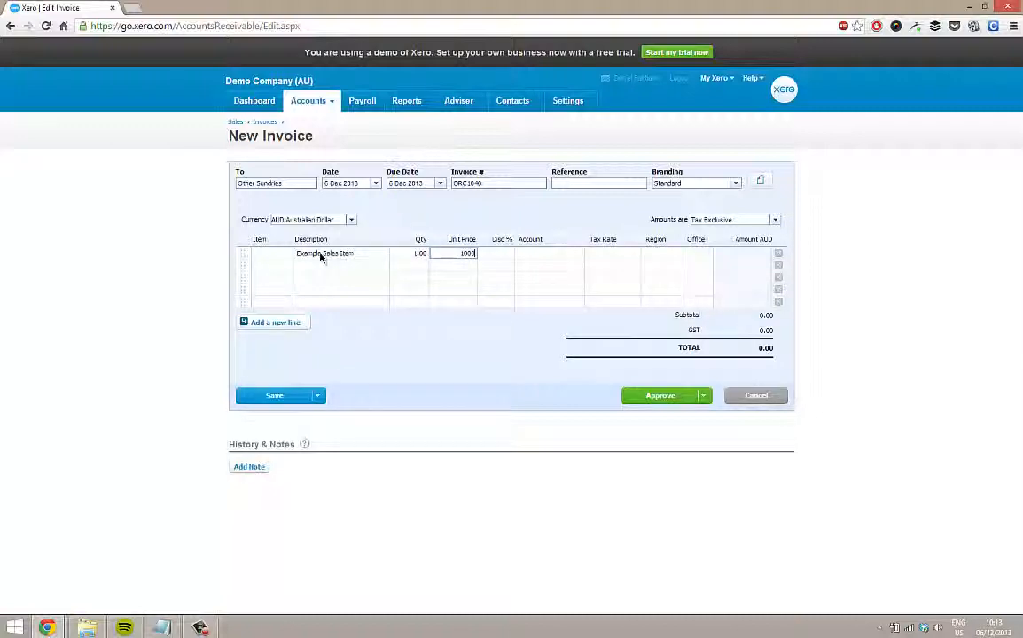
key("Tab")
key("Tab")
type("200")
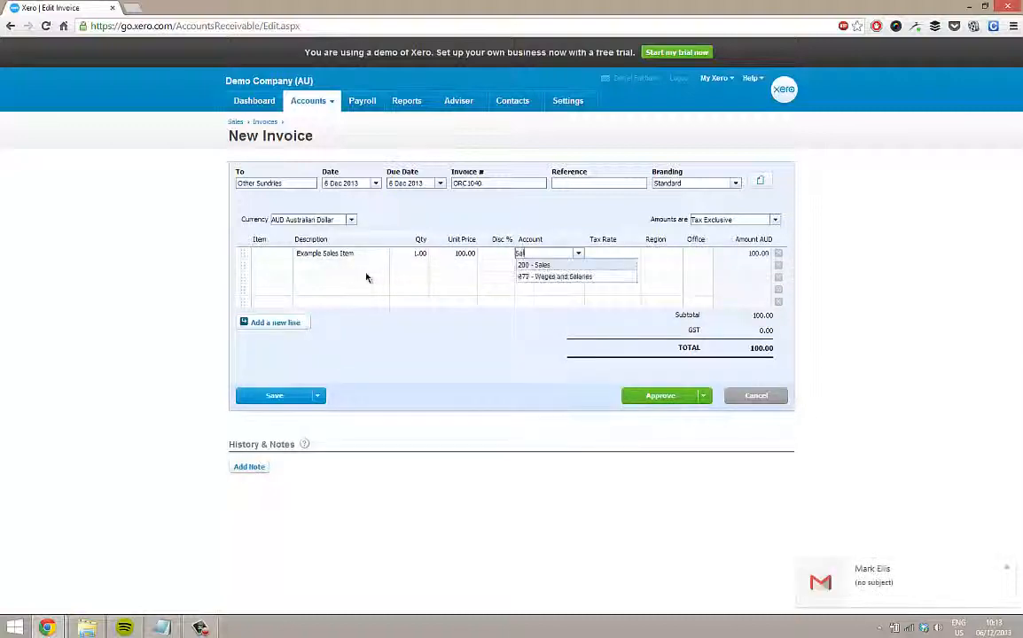
key("Tab")
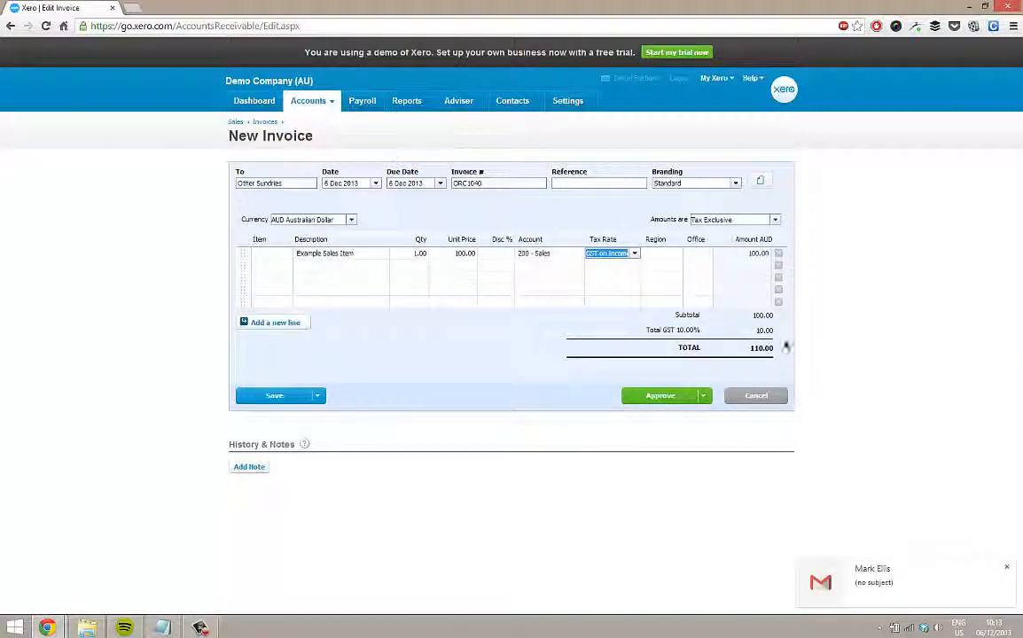
Assign the first invoice line to the Melbourne Office tracking option.
left_click(697, 253)
left_click(708, 255)
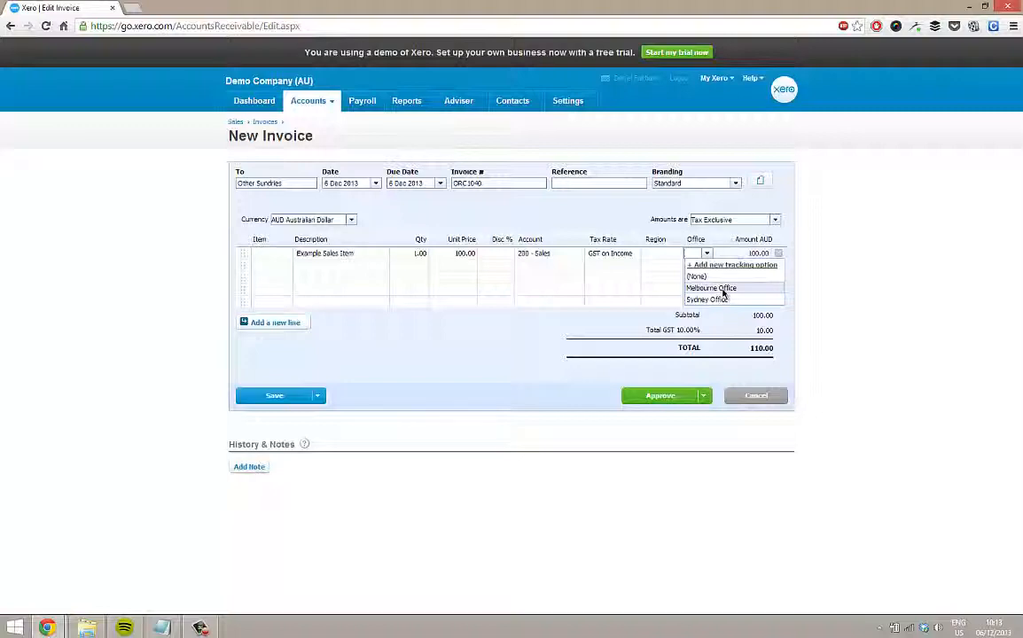
left_click(723, 288)
Fill the second invoice line with Example Sales Item, quantity 1, unit price 500 and account 200 - Sales.
left_click(325, 271)
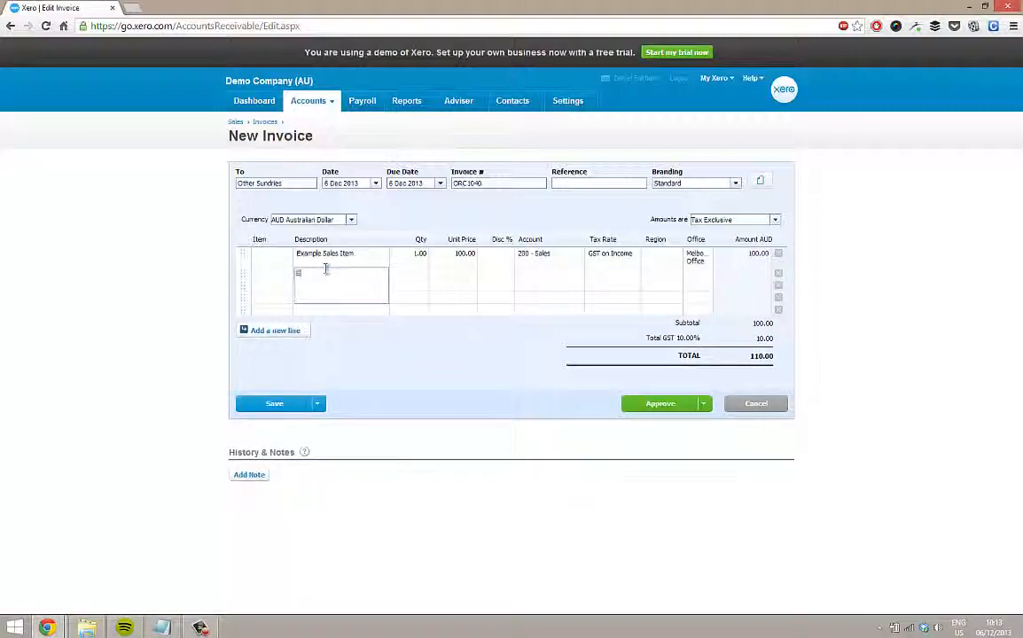
type("Example Sales It")
key("Tab")
key("Tab")
type("500")
key("Tab")
key("Tab")
key("Tab")
key("Tab")
key("Tab")
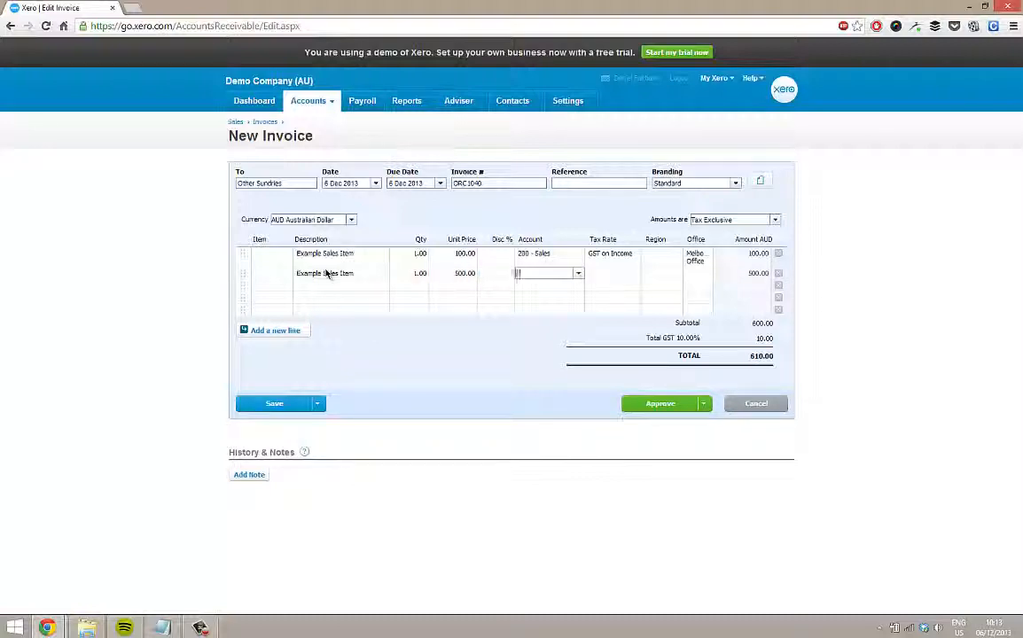
Assign the second invoice line to the Sydney Office tracking option and approve the invoice.
type("Sydn")
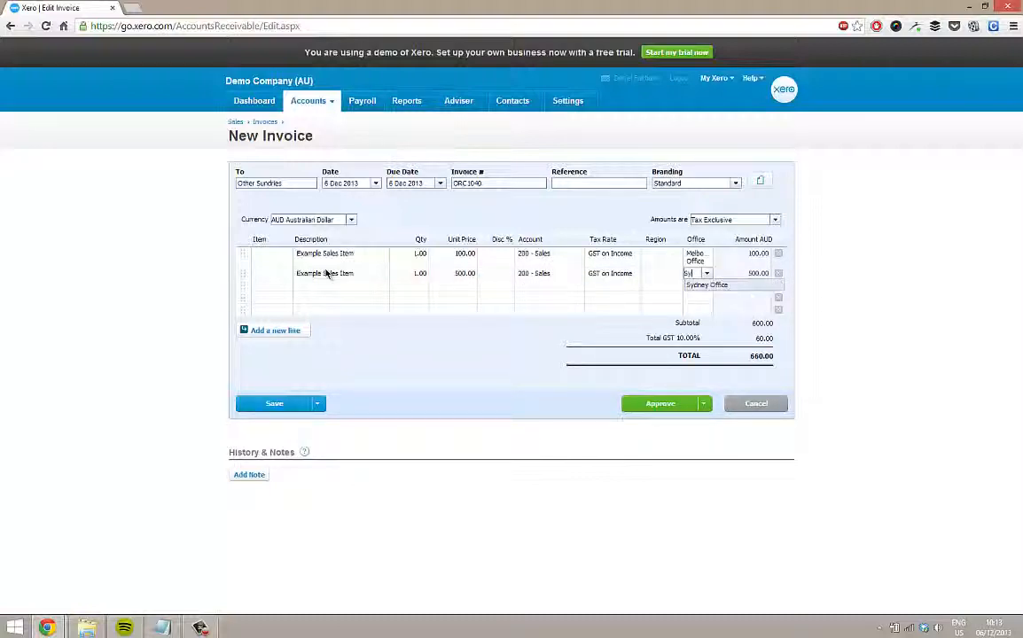
left_click(725, 285)
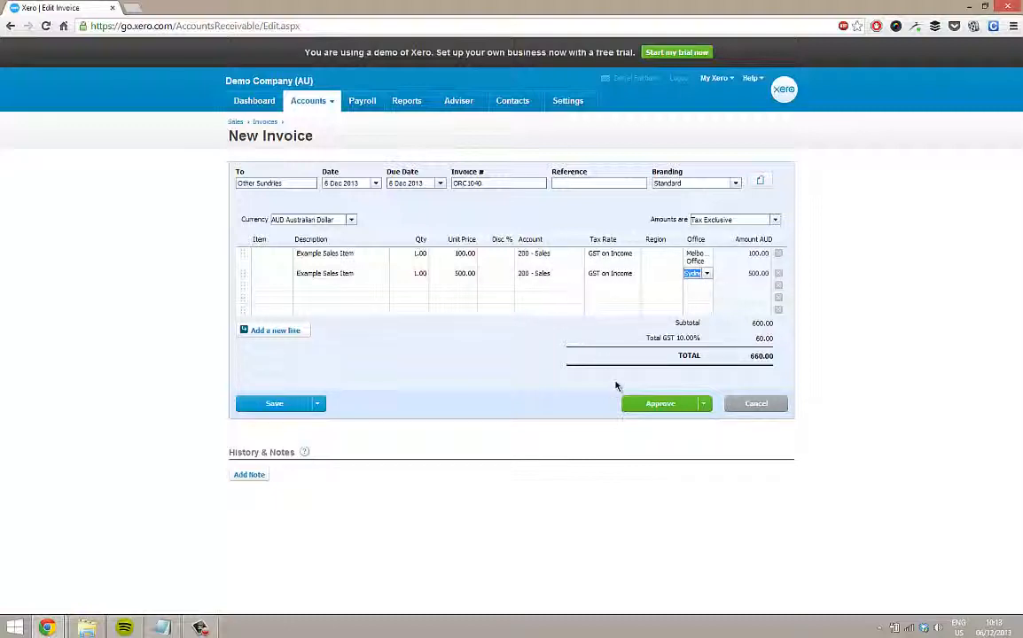
left_click(685, 404)
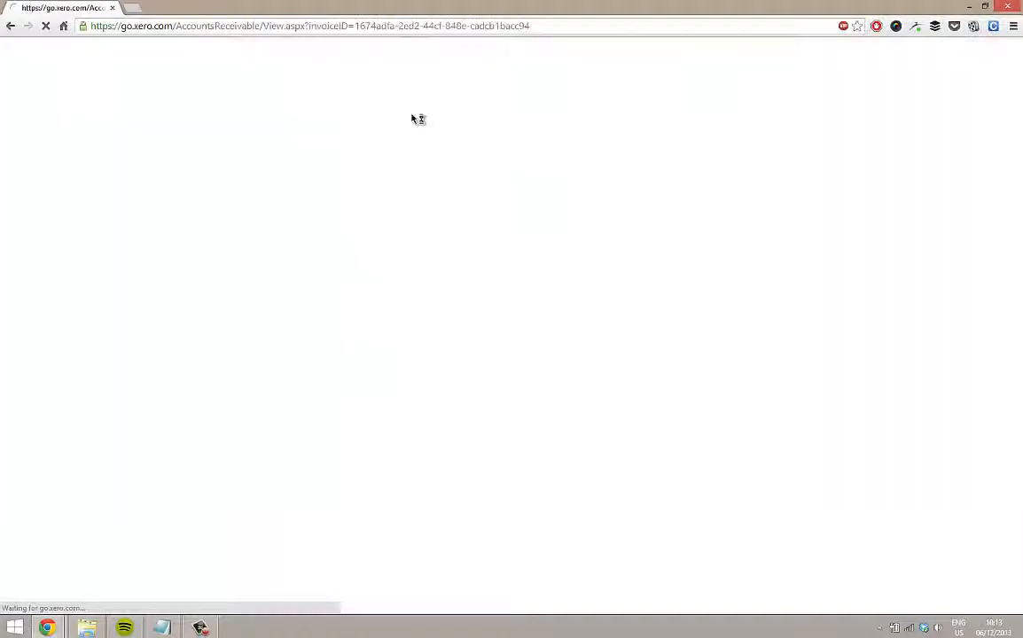
Open the Profit and Loss report from the list of all reports and check the December sales figure.
mouse_move(410, 100)
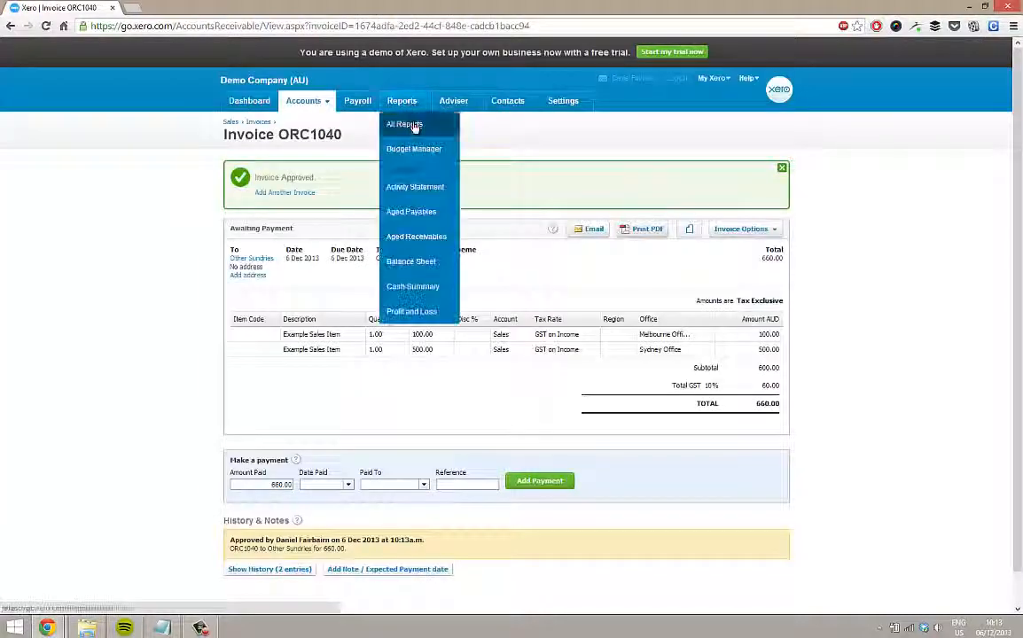
left_click(415, 125)
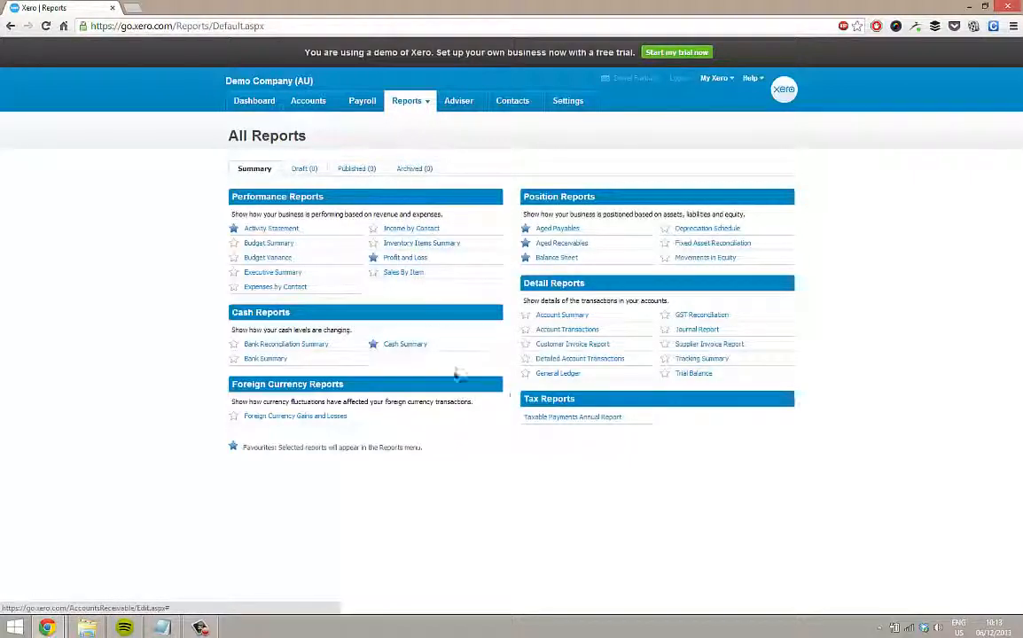
left_click(434, 263)
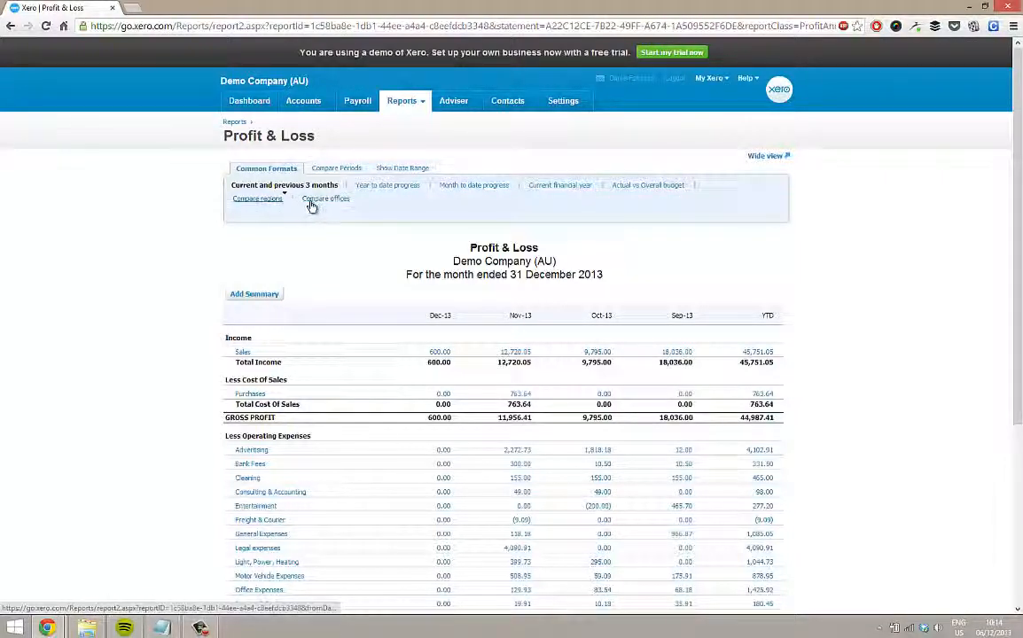
left_click_drag(470, 249, 538, 249)
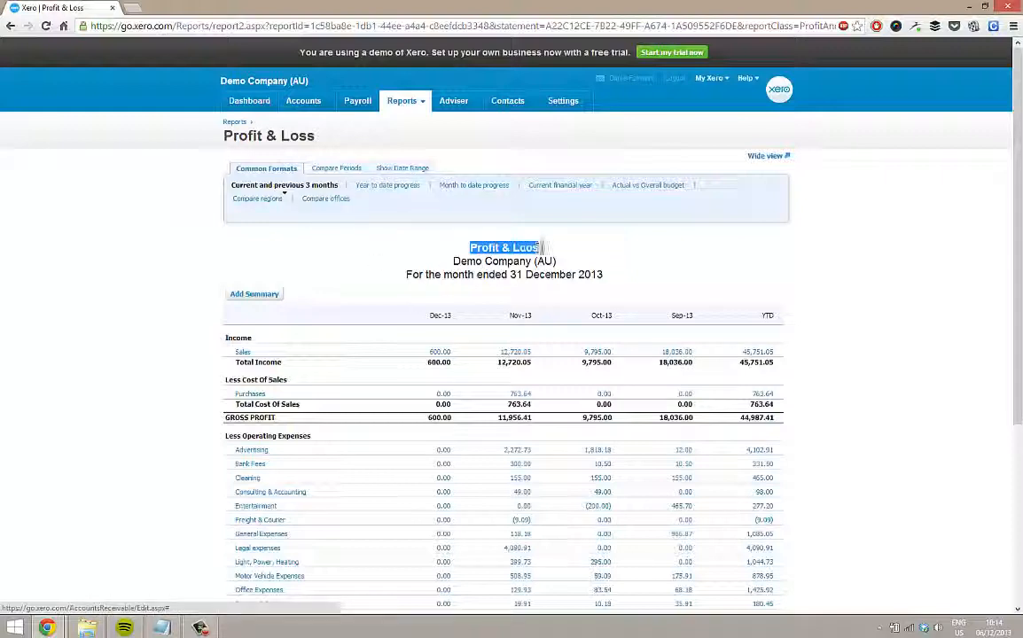
left_click_drag(429, 353, 459, 352)
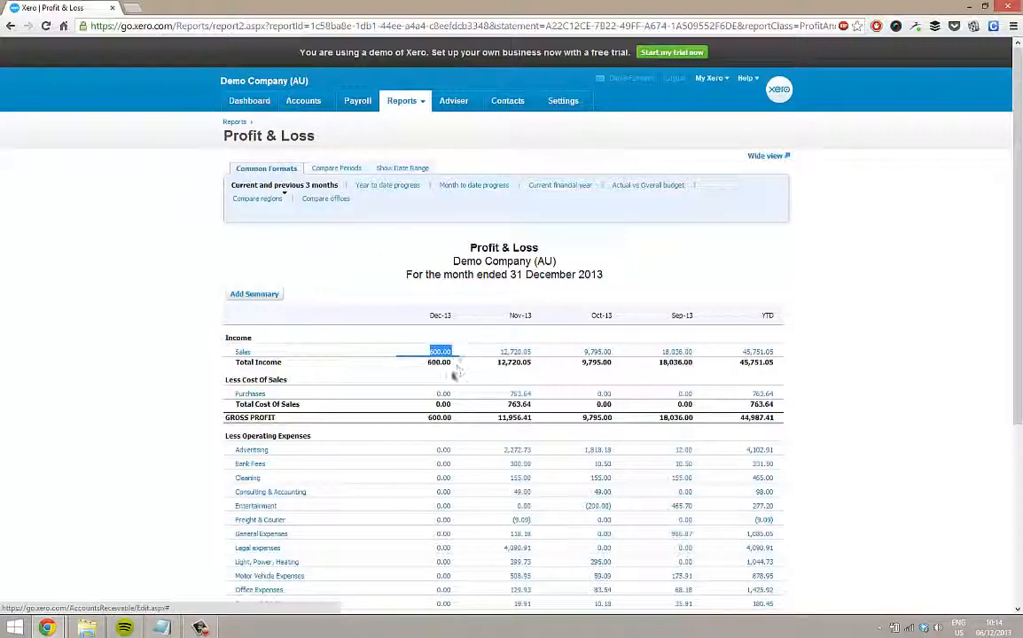
left_click(422, 315)
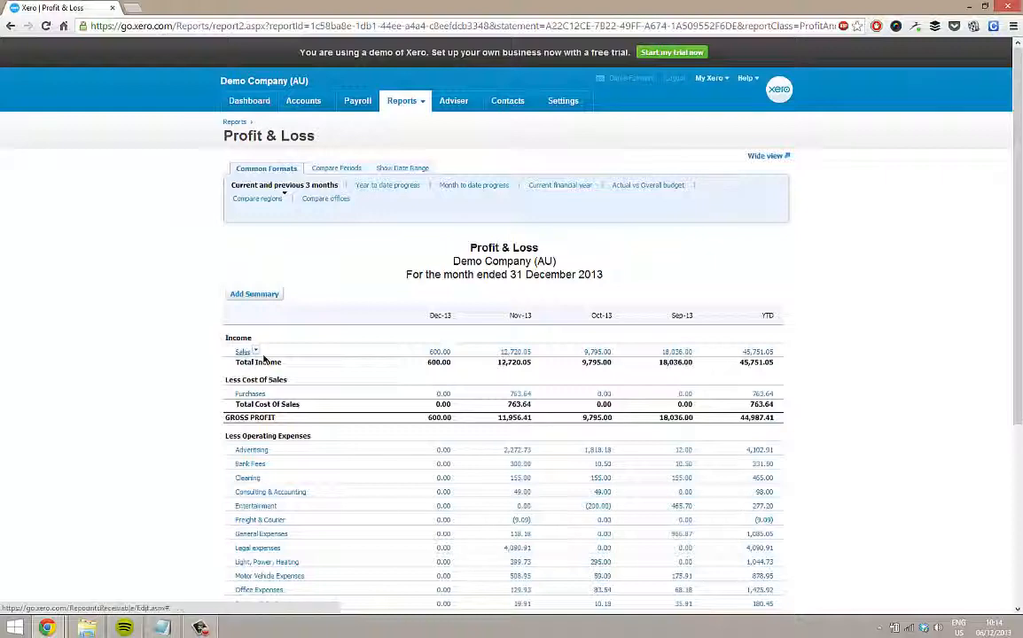
Compare offices in the Profit and Loss report, and return to the dashboard.
left_click(321, 200)
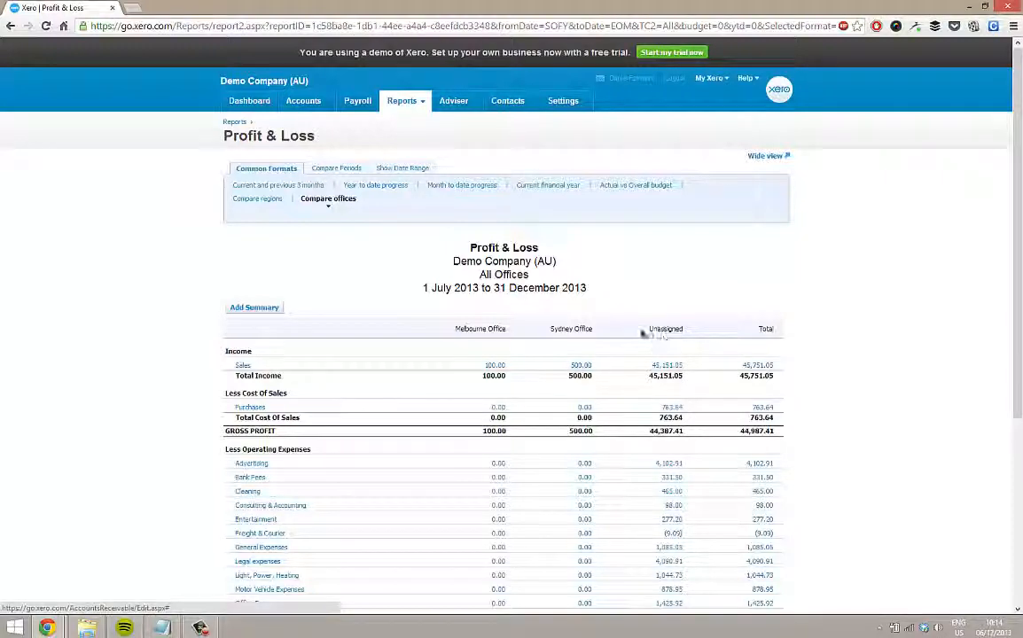
left_click(251, 103)
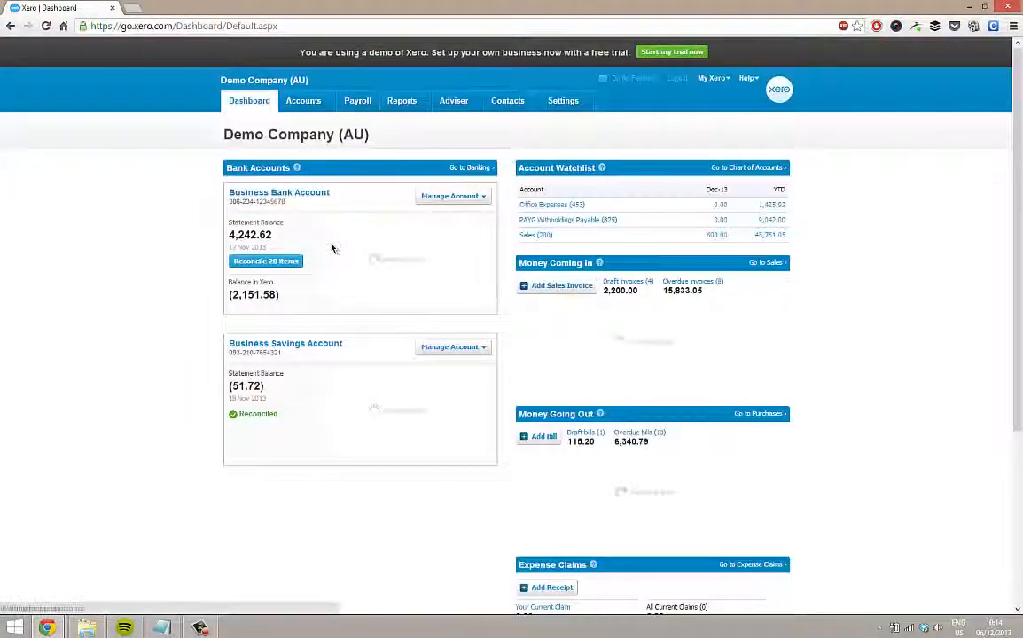